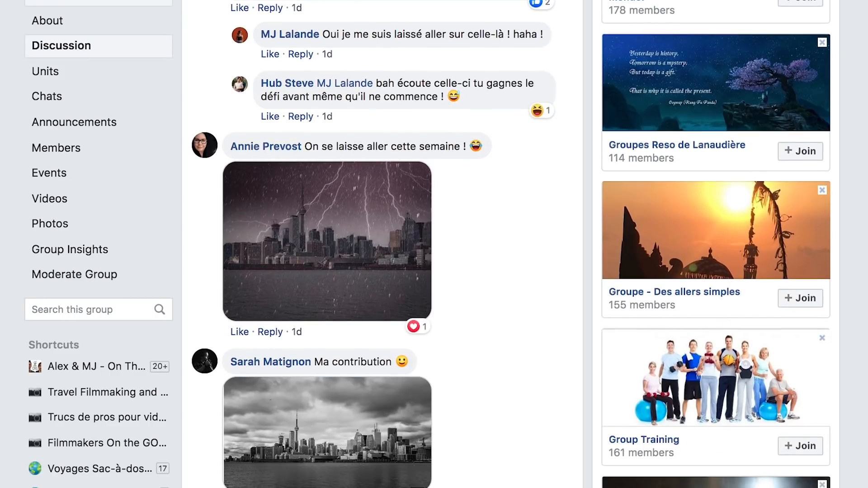
Browse the photos posted in the group discussion and compare the edited skyline photo with its unedited version
{"action": "scroll", "coordinate": [373, 244], "scroll_direction": "down", "scroll_amount": 9}
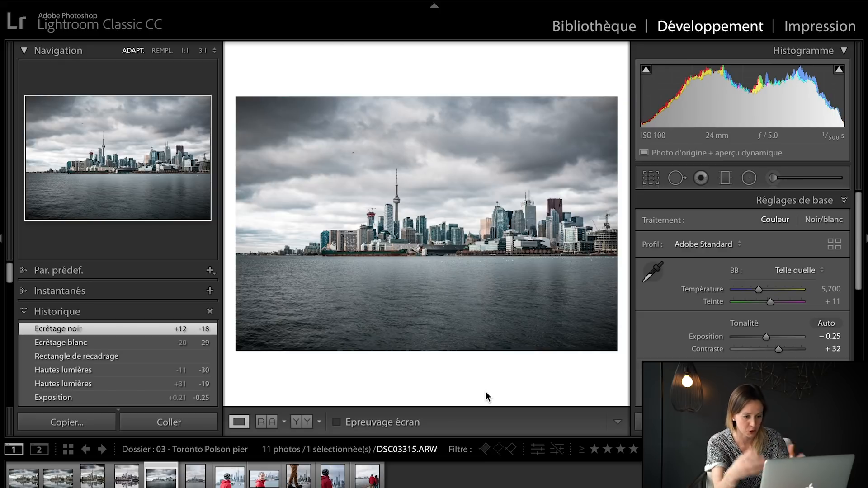
{"action": "key", "text": "backslash"}
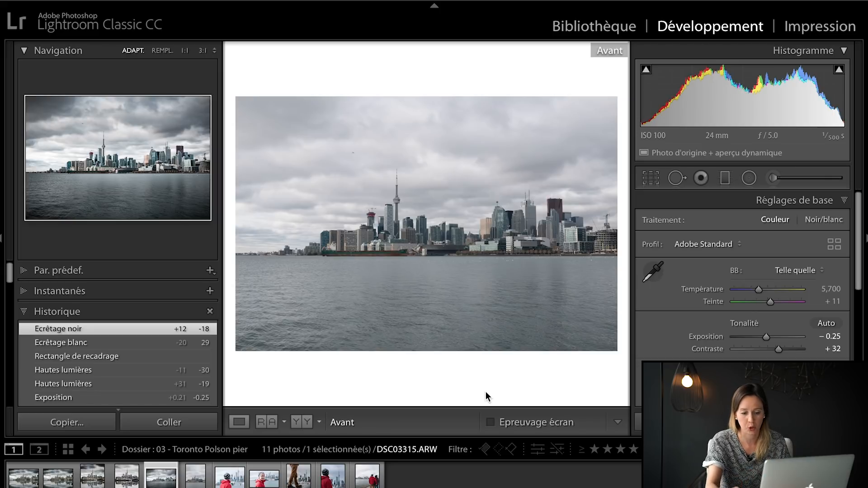
{"action": "key", "text": "backslash"}
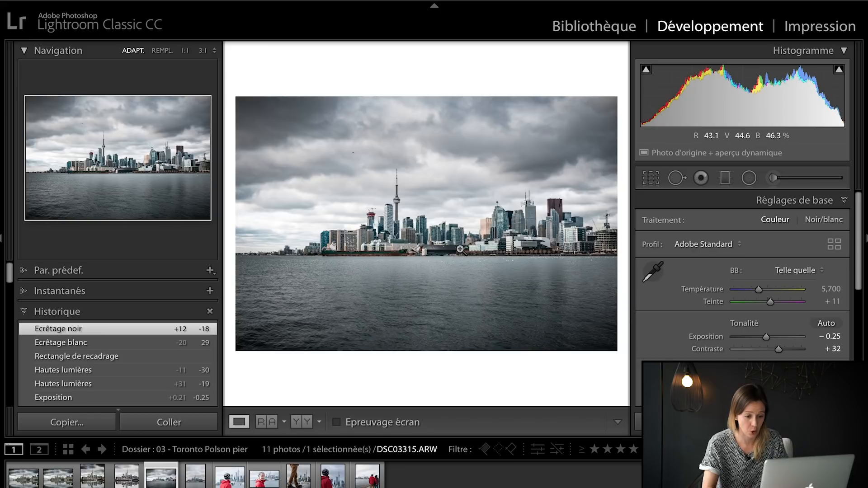
Send the edited skyline photo DSC03315.ARW from Lightroom to Photoshop for further editing
{"action": "right_click", "coordinate": [459, 277]}
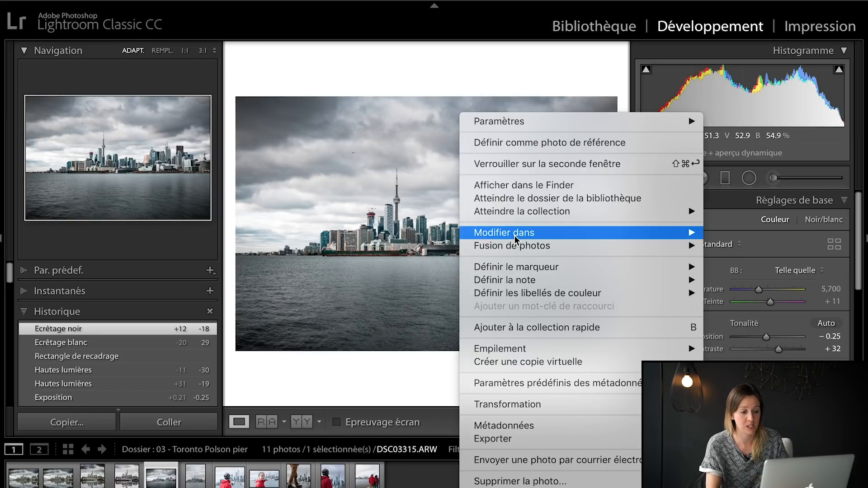
{"action": "mouse_move", "coordinate": [466, 233]}
{"action": "left_click", "coordinate": [410, 234]}
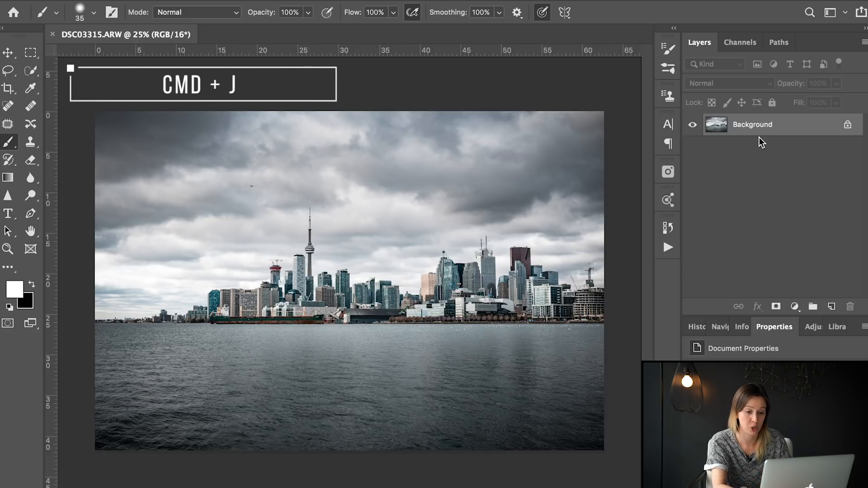
Duplicate the Background layer and check the copy by toggling its visibility off and back on
{"action": "key", "text": "super+j"}
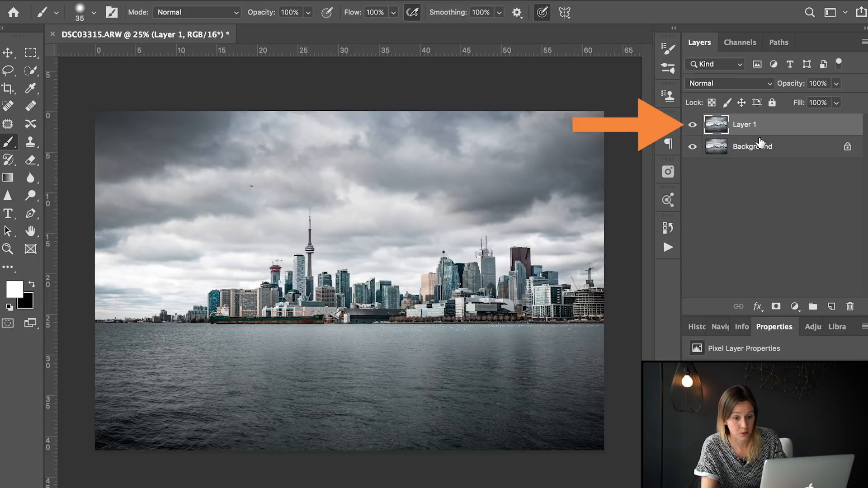
{"action": "left_click", "coordinate": [691, 127]}
{"action": "left_click", "coordinate": [691, 127]}
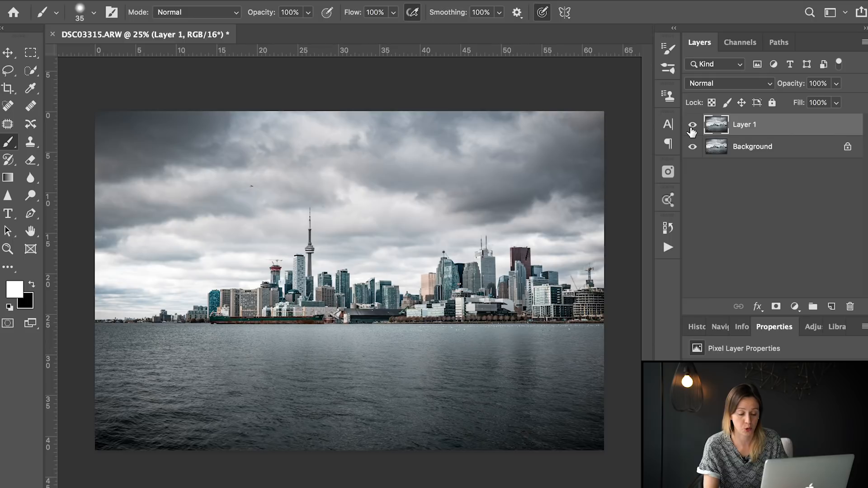
{"action": "left_click", "coordinate": [691, 128]}
{"action": "left_click", "coordinate": [692, 128]}
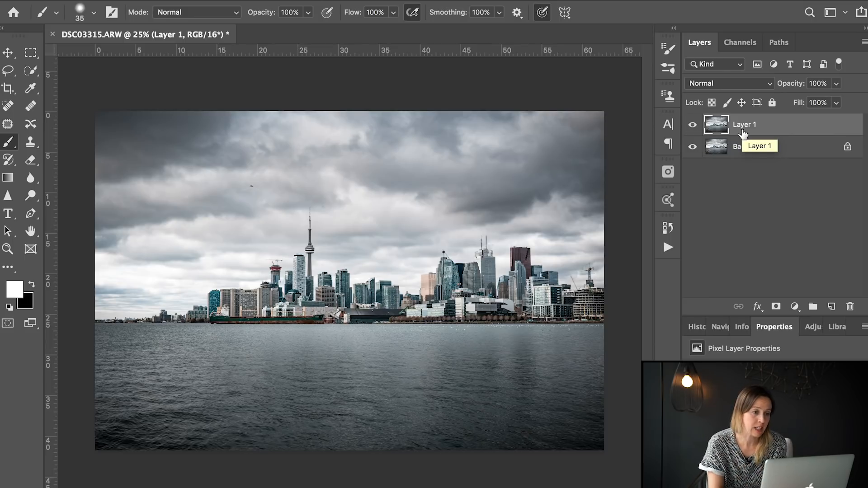
Convert the duplicated skyline layer for Smart Filters
{"action": "mouse_move", "coordinate": [366, 10]}
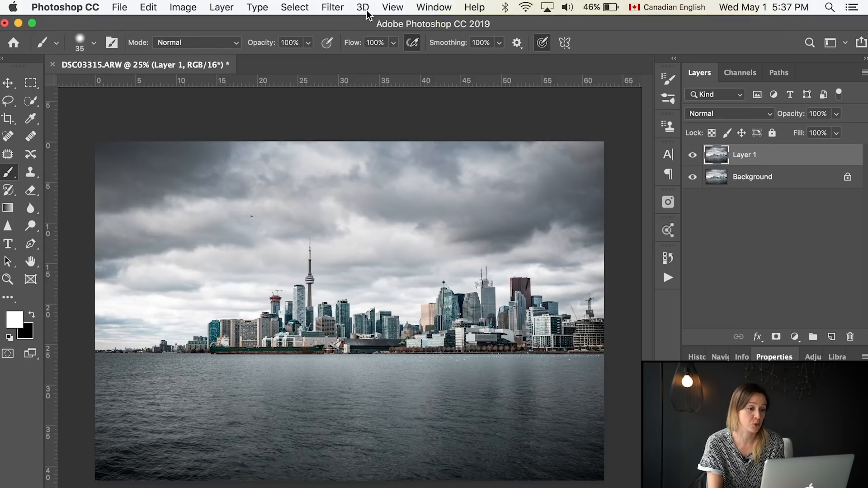
{"action": "left_click", "coordinate": [338, 8]}
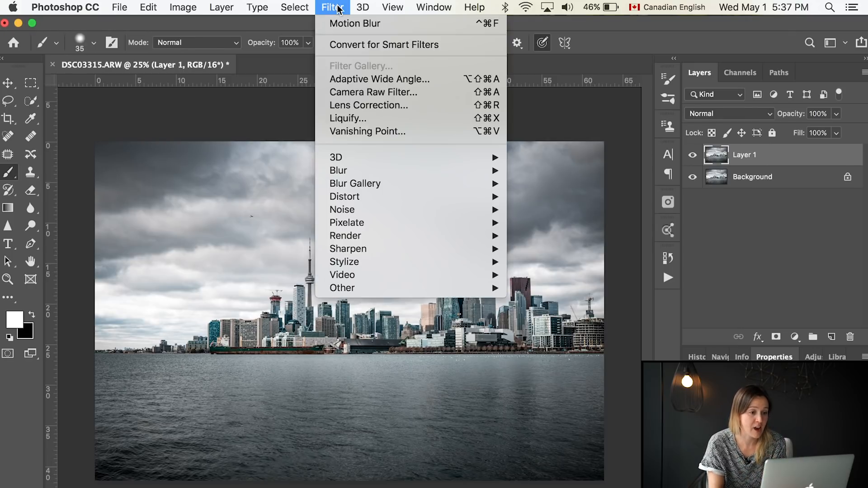
{"action": "left_click", "coordinate": [368, 45]}
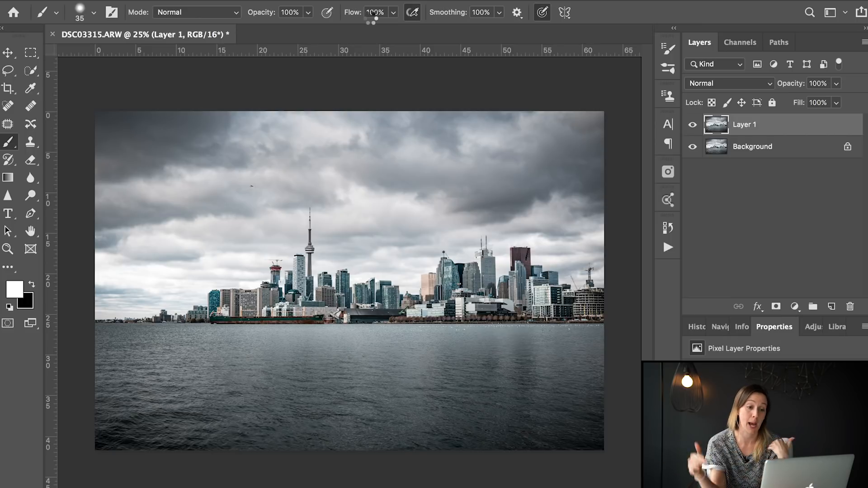
Flip the duplicated skyline layer vertically with Free Transform and apply the transformation
{"action": "key", "text": "super+t"}
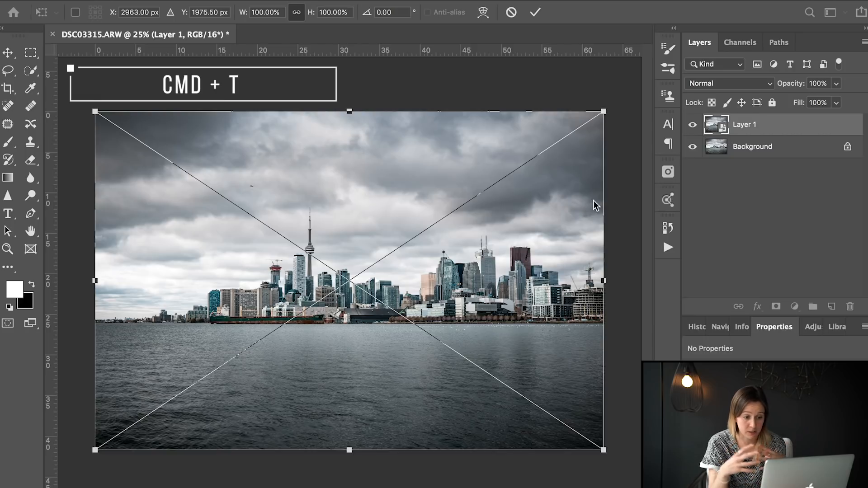
{"action": "right_click", "coordinate": [419, 179]}
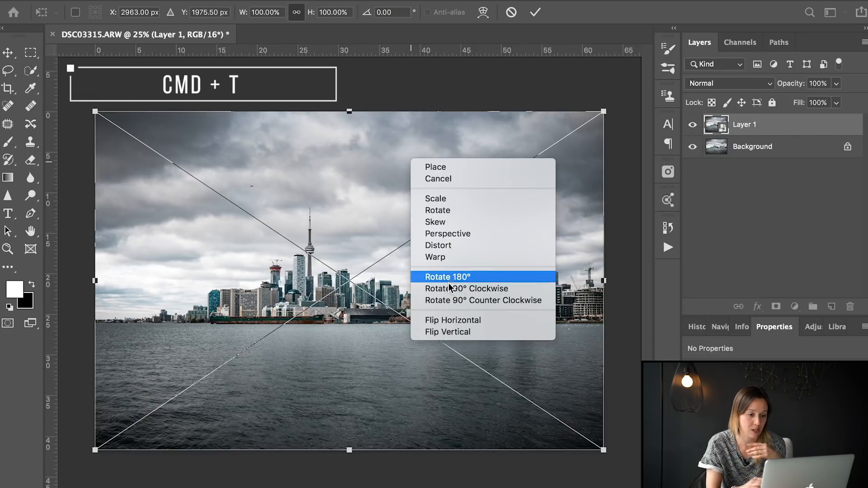
{"action": "left_click", "coordinate": [468, 333]}
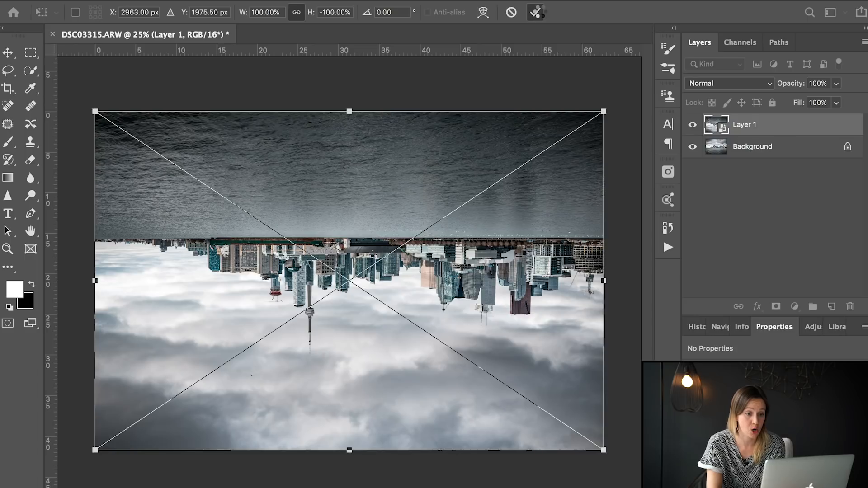
{"action": "left_click", "coordinate": [537, 13]}
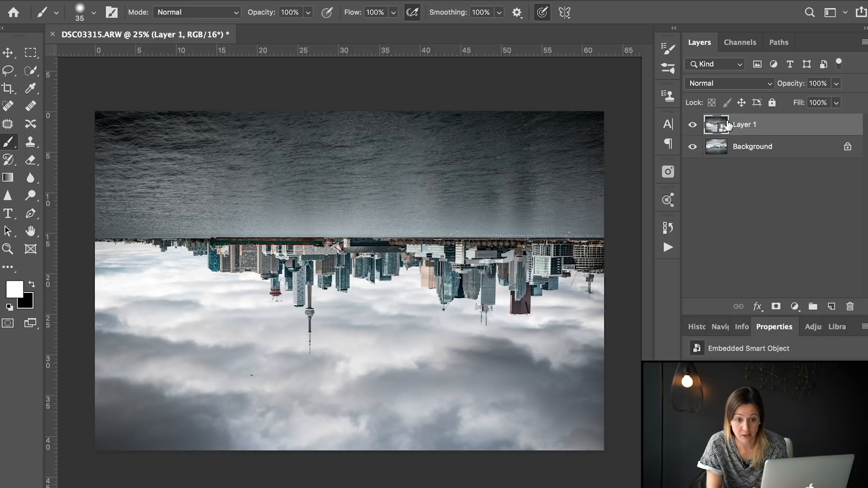
Move the flipped layer straight down until both shorelines meet, using 53% opacity to align it, and restore its opacity to 100%
{"action": "left_click_drag", "start_coordinate": [790, 91], "coordinate": [762, 95]}
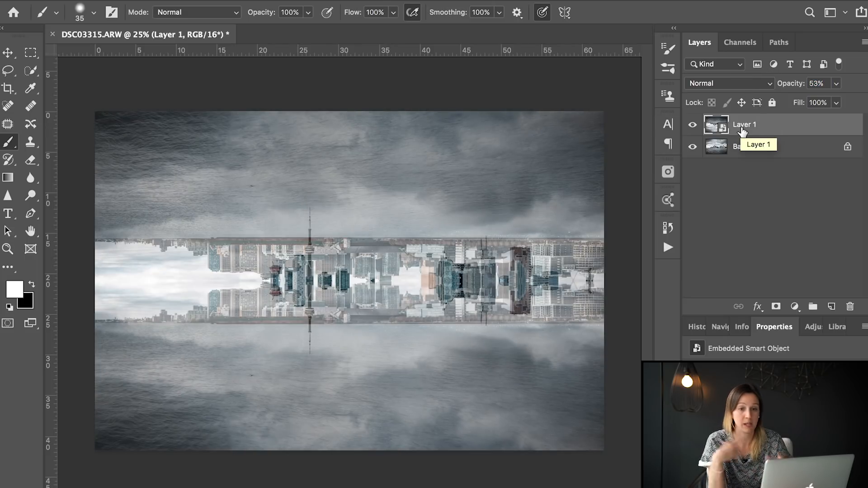
{"action": "key", "text": "ctrl+t"}
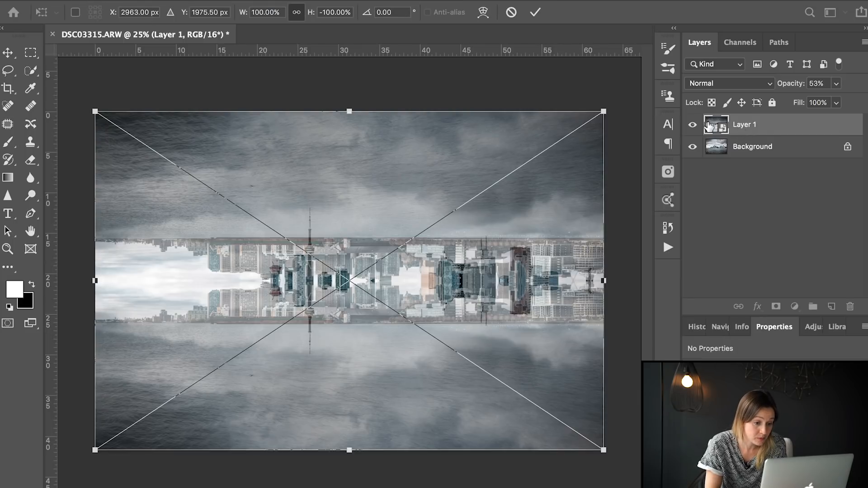
{"action": "left_click_drag", "start_coordinate": [334, 169], "coordinate": [330, 246]}
{"action": "key", "text": "Return"}
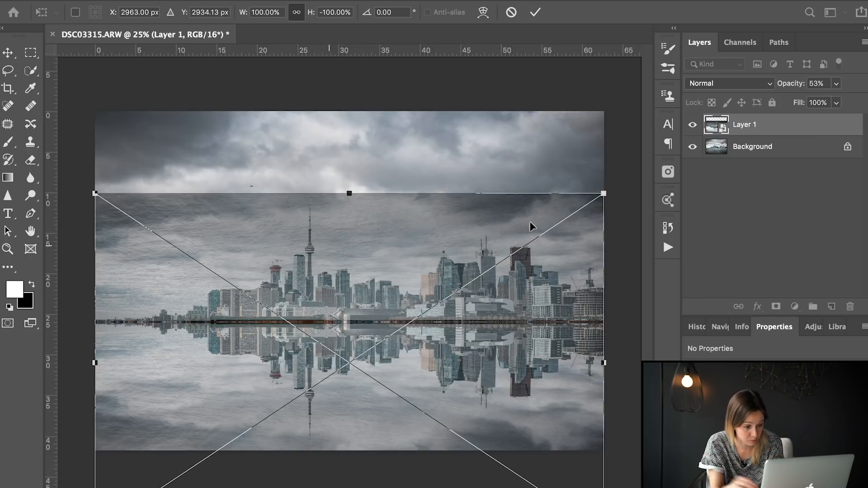
{"action": "key", "text": "b"}
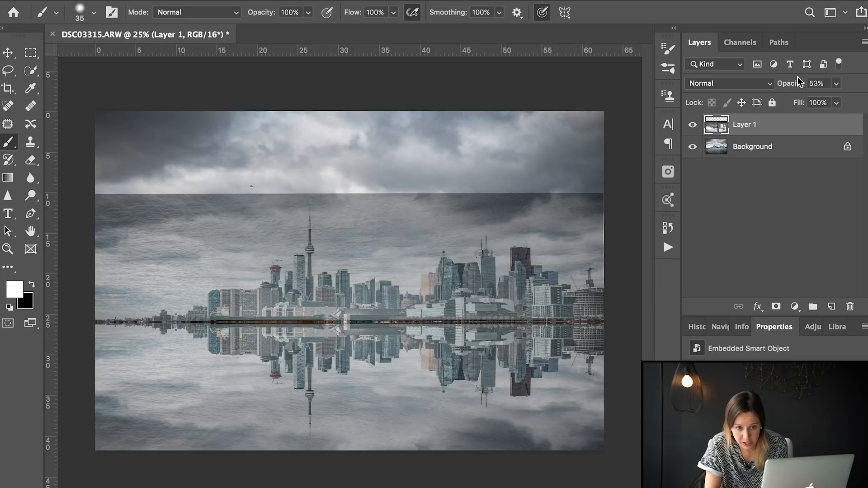
{"action": "left_click_drag", "start_coordinate": [785, 84], "coordinate": [857, 86]}
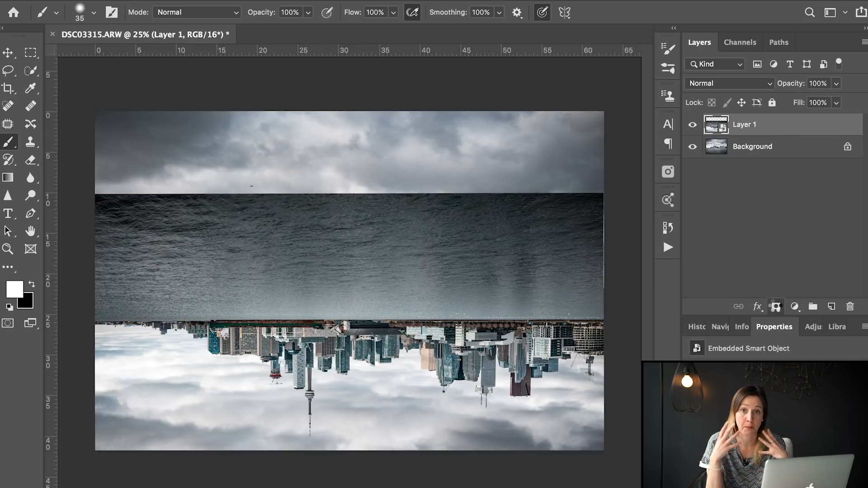
Add a layer mask to the flipped layer and make black the foreground colour for the Brush tool
{"action": "left_click", "coordinate": [775, 307]}
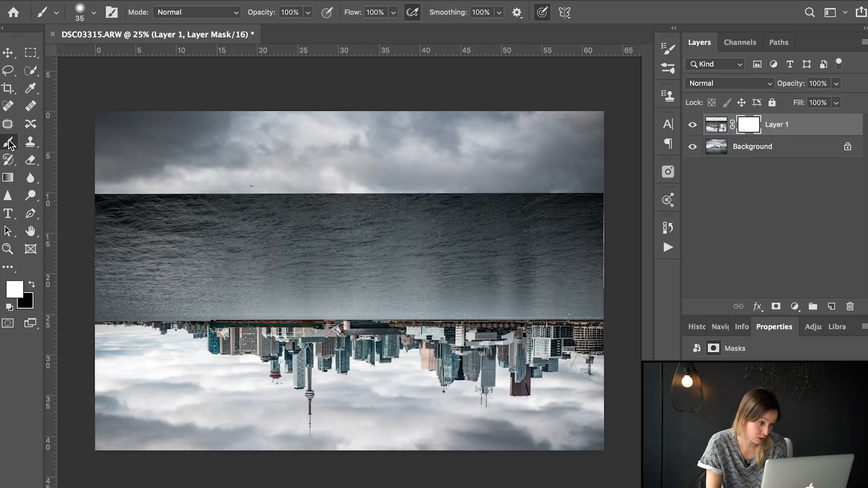
{"action": "left_click", "coordinate": [31, 283]}
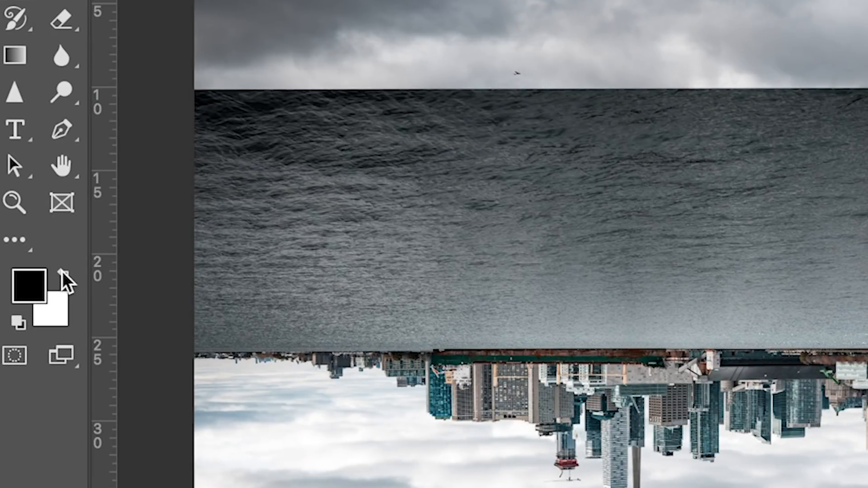
{"action": "left_click", "coordinate": [63, 273]}
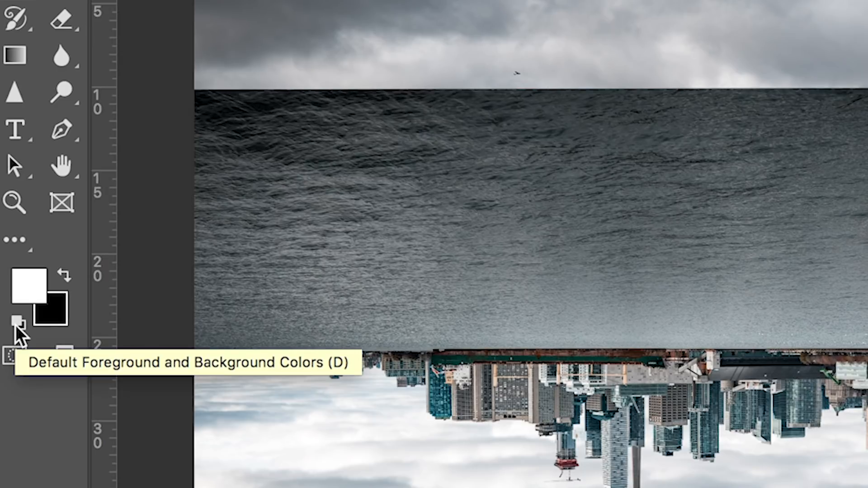
{"action": "left_click", "coordinate": [64, 275]}
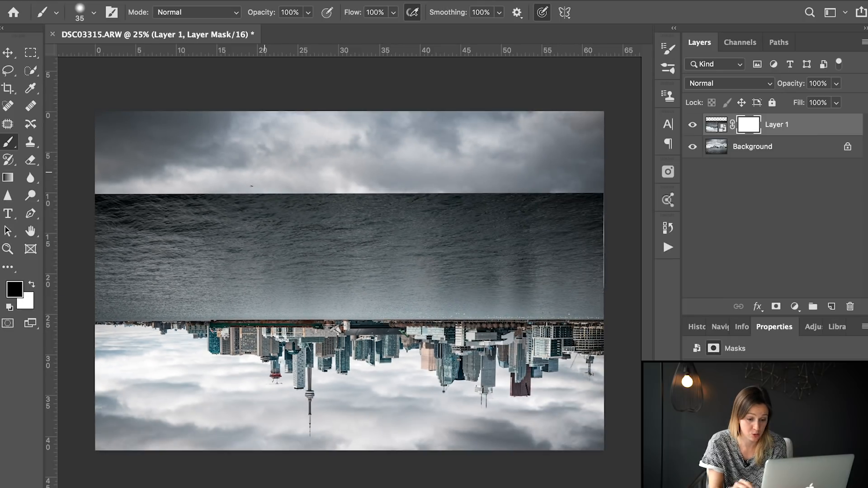
Set the brush size to 1040 and paint black on the mask along the upper edge of the inverted water
{"action": "left_click", "coordinate": [93, 13]}
{"action": "left_click", "coordinate": [131, 38]}
{"action": "type", "text": "1040"}
{"action": "key", "text": "Return"}
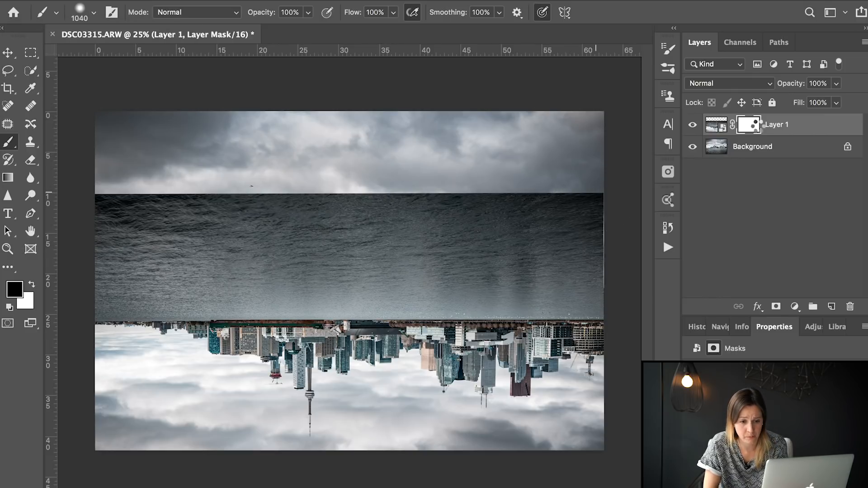
{"action": "left_click", "coordinate": [586, 208]}
{"action": "mouse_move", "coordinate": [353, 195]}
{"action": "left_mouse_down"}
{"action": "mouse_move", "coordinate": [68, 194]}
{"action": "mouse_move", "coordinate": [166, 205]}
{"action": "left_mouse_up"}
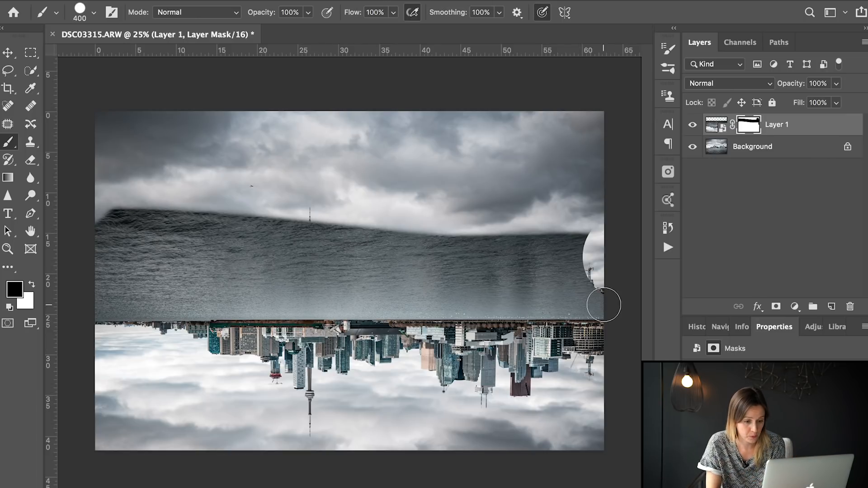
Mask a straight strip just above the shoreline across the photo, and paint out the remaining inverted water with the brush enlarged to 1000
{"action": "left_click", "coordinate": [604, 305]}
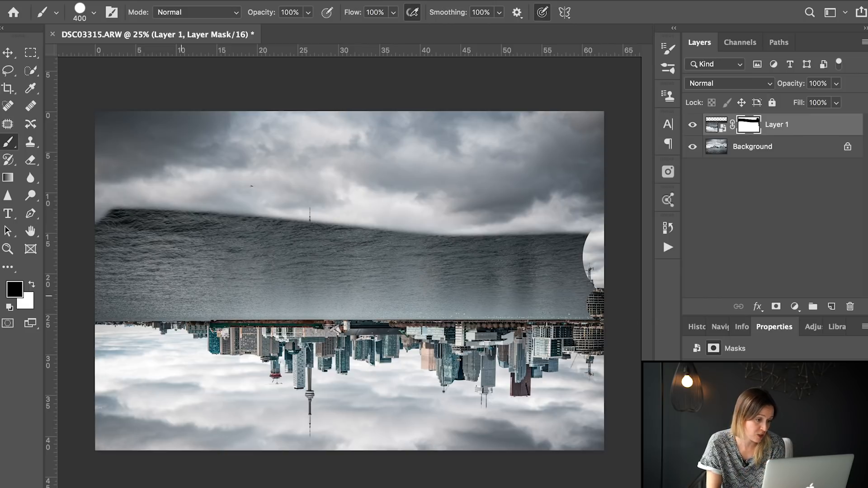
{"action": "left_click", "coordinate": [98, 305], "text": "shift"}
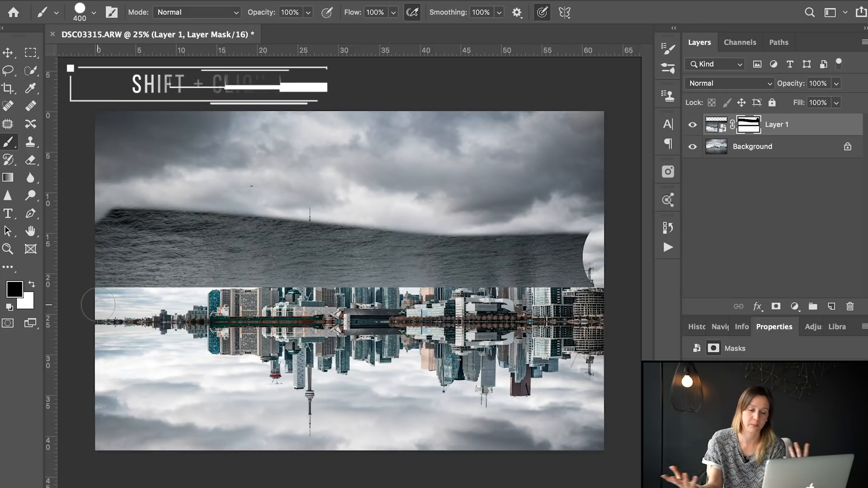
{"action": "key", "text": "bracketright"}
{"action": "key", "text": "bracketright"}
{"action": "key", "text": "bracketright"}
{"action": "key", "text": "bracketright"}
{"action": "key", "text": "bracketright"}
{"action": "key", "text": "bracketright"}
{"action": "mouse_move", "coordinate": [570, 255]}
{"action": "left_mouse_down"}
{"action": "mouse_move", "coordinate": [459, 242]}
{"action": "mouse_move", "coordinate": [74, 145]}
{"action": "mouse_move", "coordinate": [140, 229]}
{"action": "mouse_move", "coordinate": [300, 233]}
{"action": "mouse_move", "coordinate": [358, 266]}
{"action": "mouse_move", "coordinate": [207, 251]}
{"action": "mouse_move", "coordinate": [407, 271]}
{"action": "left_mouse_up"}
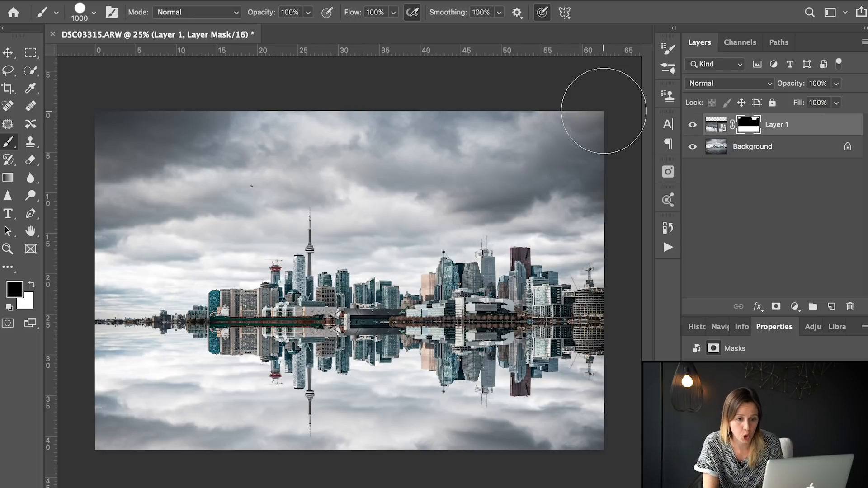
Apply a Motion Blur filter to the flipped layer's image rather than its mask, with a 90° angle and a 46-pixel distance
{"action": "left_click", "coordinate": [714, 131]}
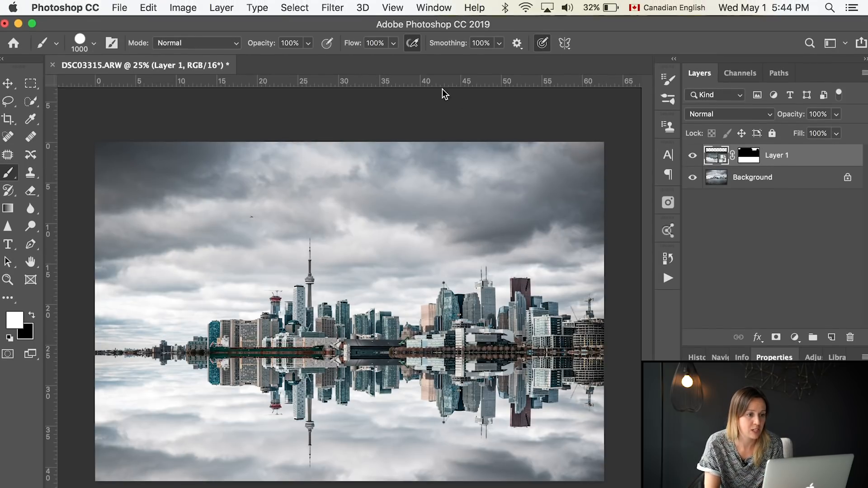
{"action": "left_click", "coordinate": [333, 9]}
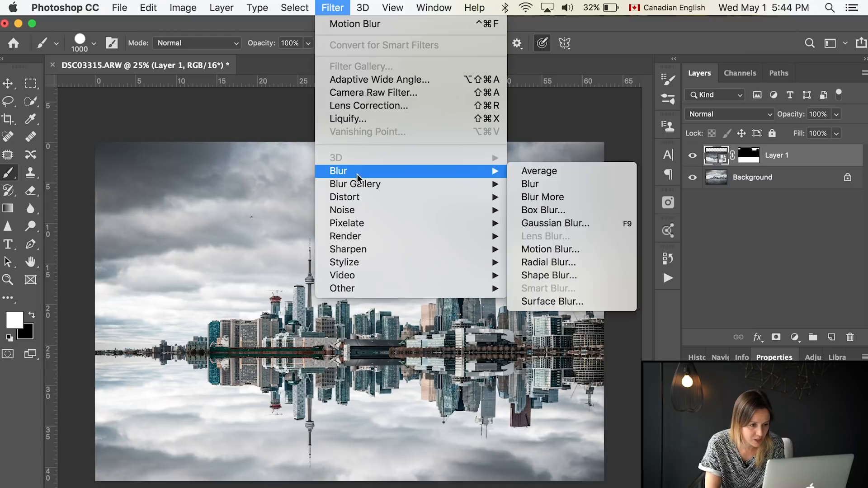
{"action": "mouse_move", "coordinate": [378, 176]}
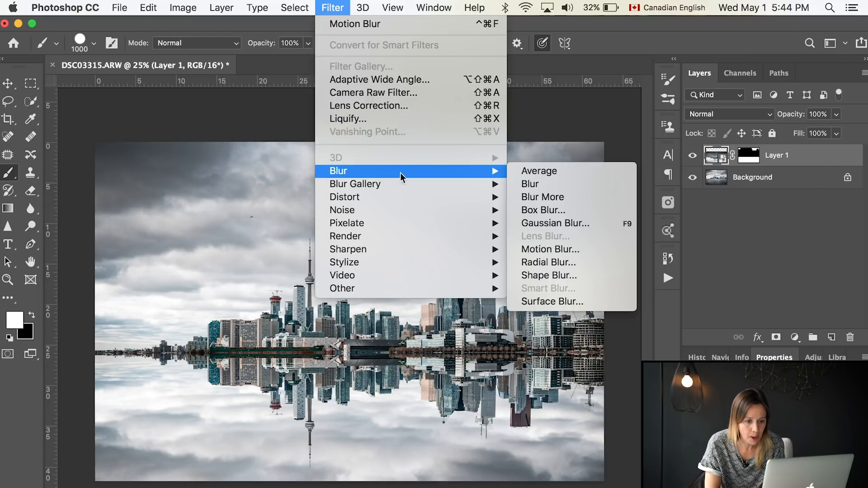
{"action": "left_click", "coordinate": [554, 249]}
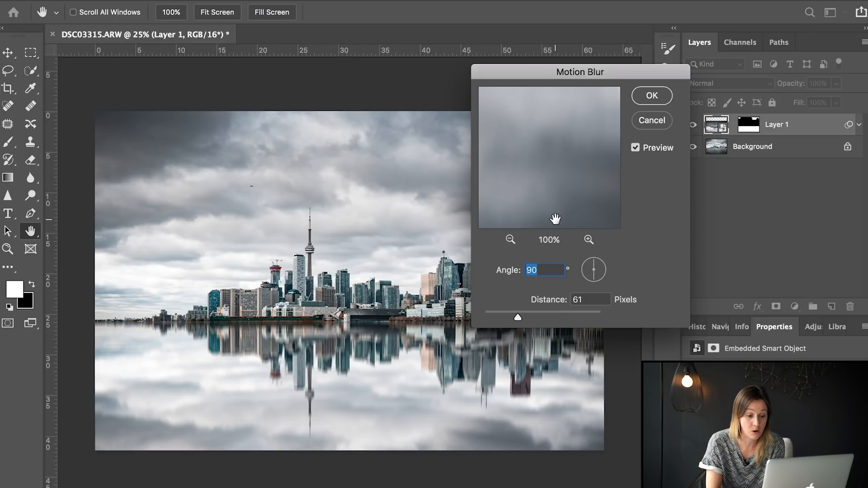
{"action": "left_click", "coordinate": [490, 313]}
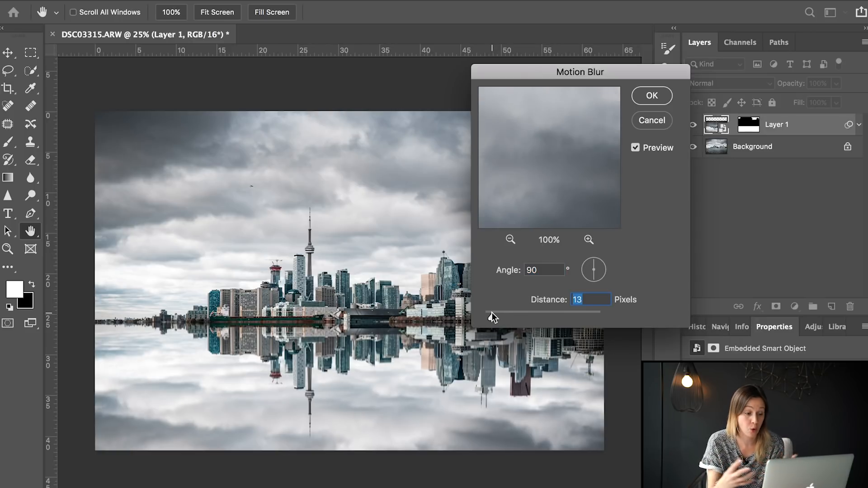
{"action": "left_click_drag", "start_coordinate": [490, 312], "coordinate": [545, 313]}
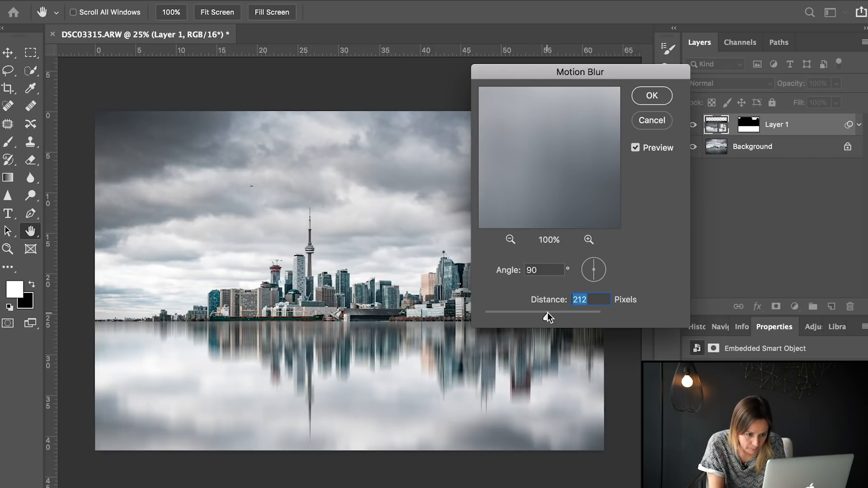
{"action": "left_click_drag", "start_coordinate": [536, 313], "coordinate": [524, 314]}
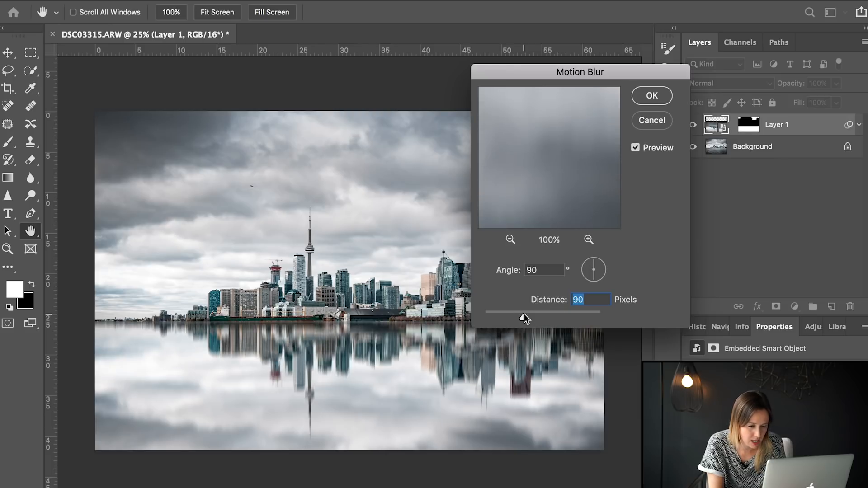
{"action": "left_click_drag", "start_coordinate": [523, 314], "coordinate": [513, 314]}
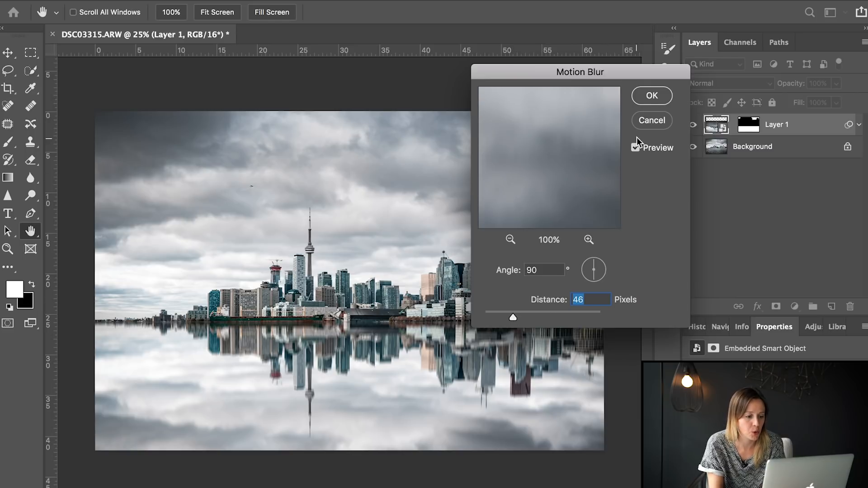
{"action": "left_click", "coordinate": [649, 97]}
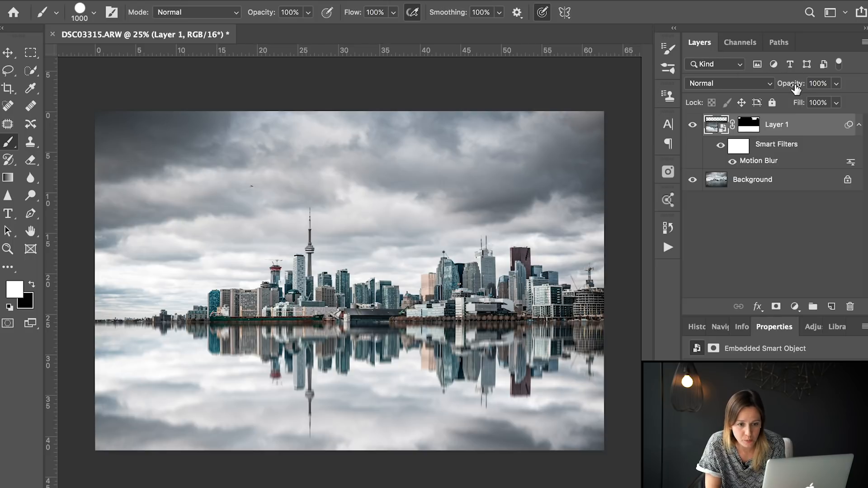
Lower the flipped layer's opacity to 77% and readjust its Motion Blur distance, trying 86 pixels before reducing it slightly
{"action": "left_click_drag", "start_coordinate": [796, 88], "coordinate": [786, 88]}
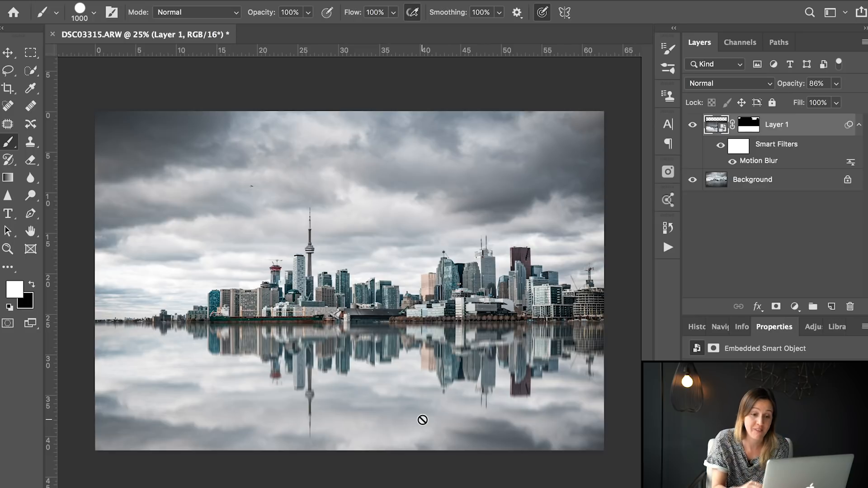
{"action": "left_click_drag", "start_coordinate": [798, 89], "coordinate": [791, 85]}
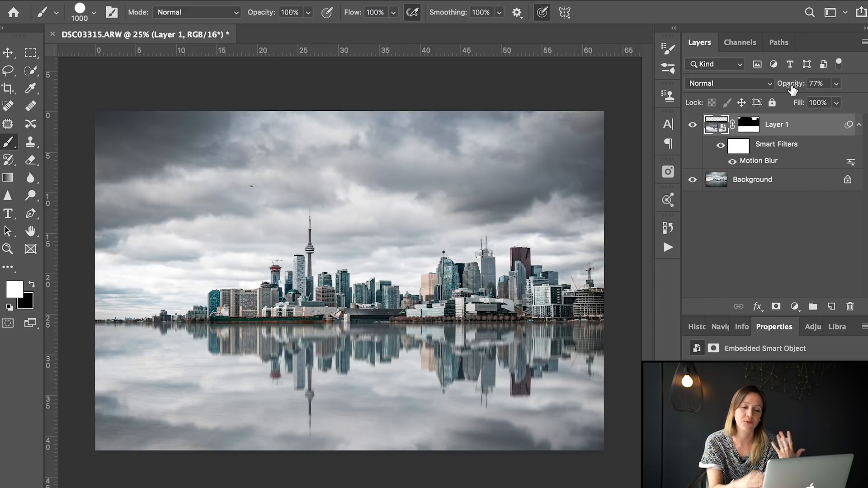
{"action": "double_click", "coordinate": [752, 162]}
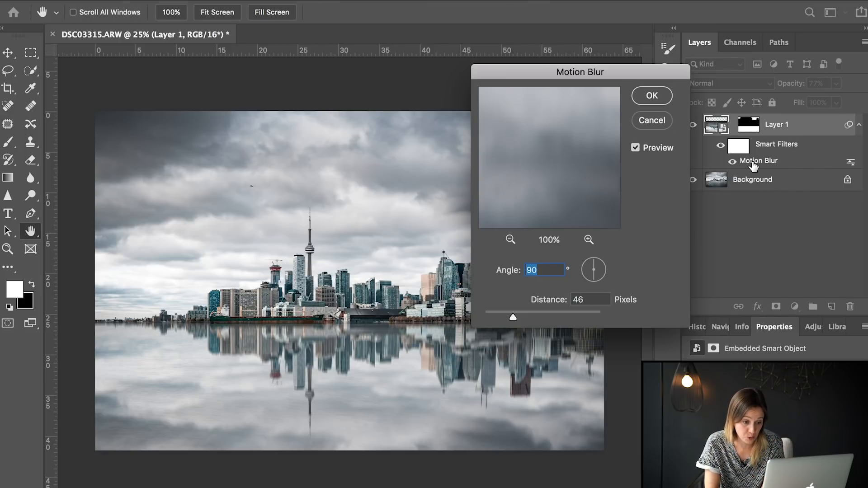
{"action": "left_click", "coordinate": [522, 313]}
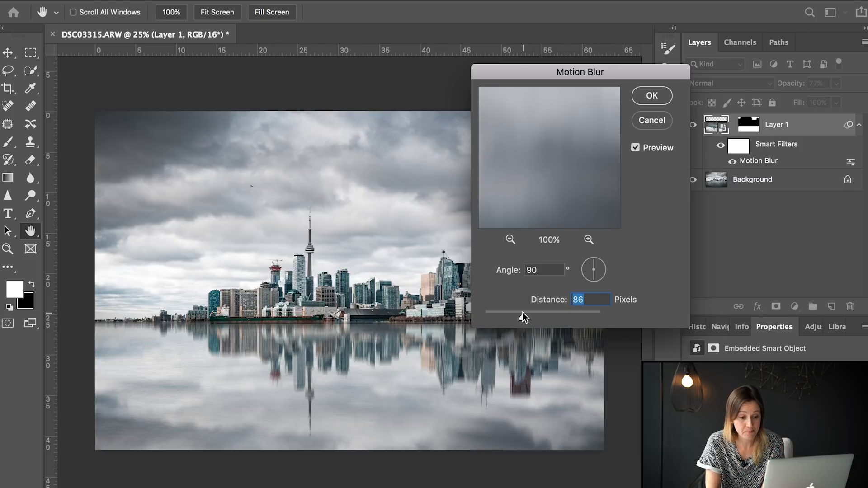
{"action": "left_click", "coordinate": [516, 313]}
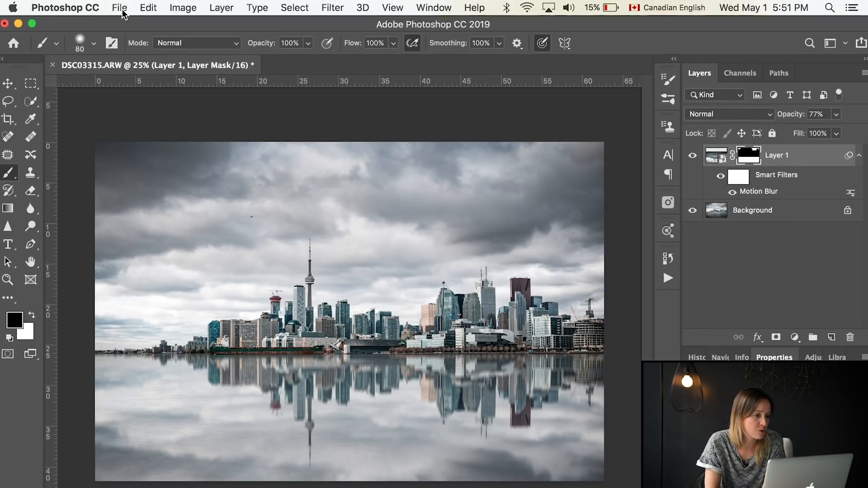
Save the finished reflection photo with its layers, mask and smart filter
{"action": "left_click", "coordinate": [120, 9]}
{"action": "left_click", "coordinate": [121, 9]}
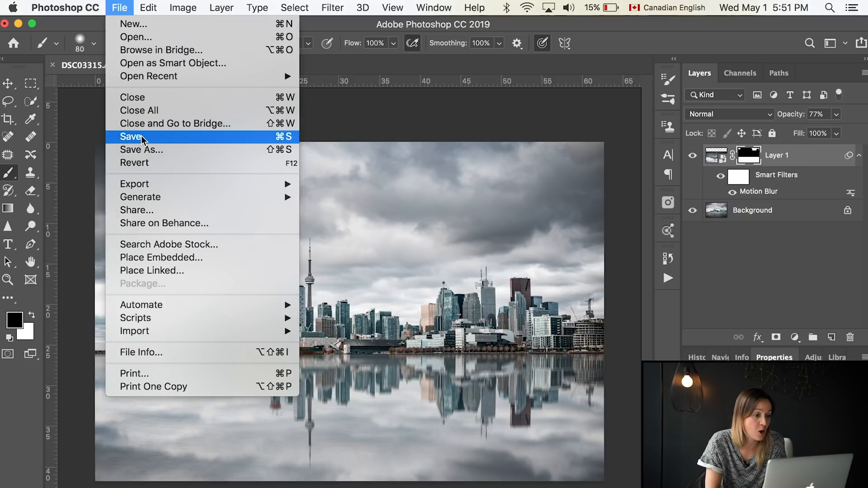
{"action": "left_click", "coordinate": [141, 137]}
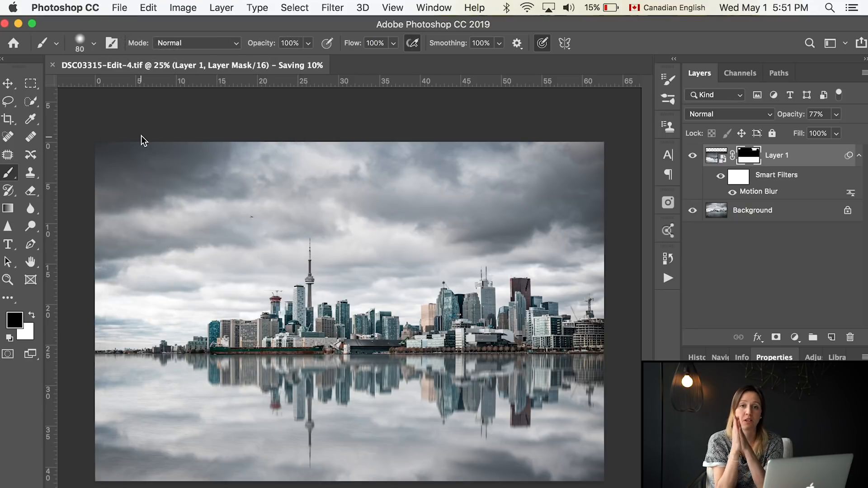